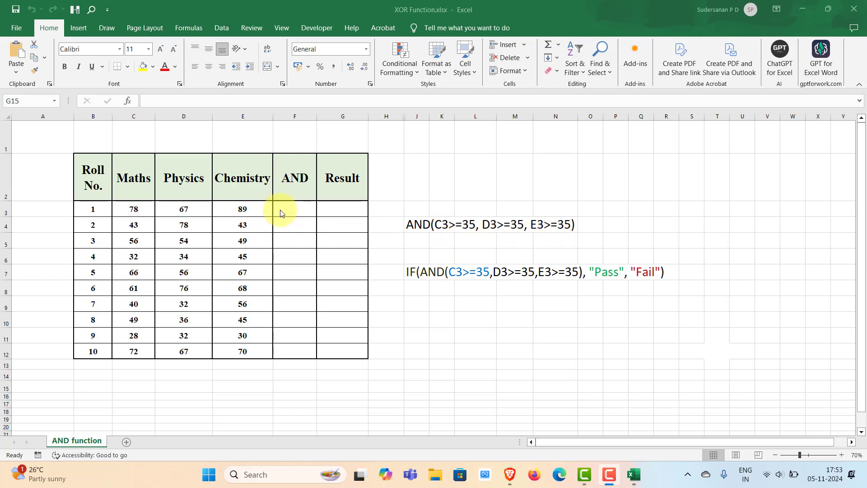
Copy the sample AND formula text from J4 into F3 as =AND(C3>=35, D3>=35, E3>=35).
click(415, 225)
drag(261, 101, 48, 100)
key(ctrl+c)
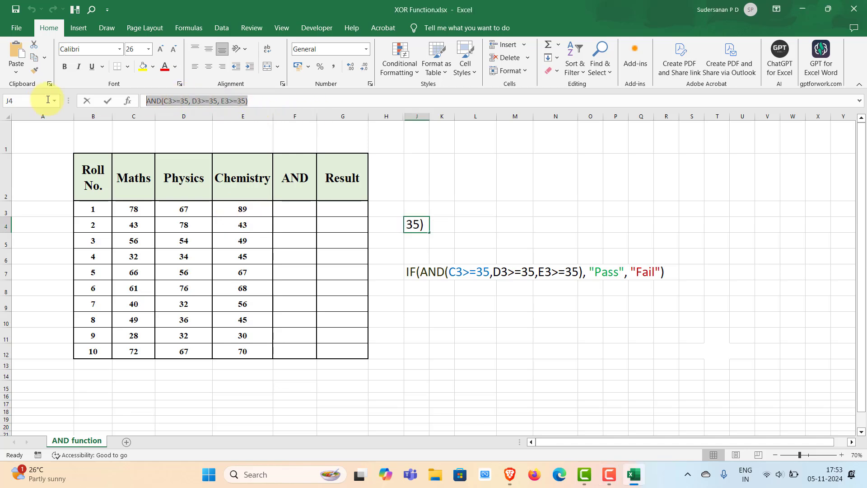
double_click(290, 206)
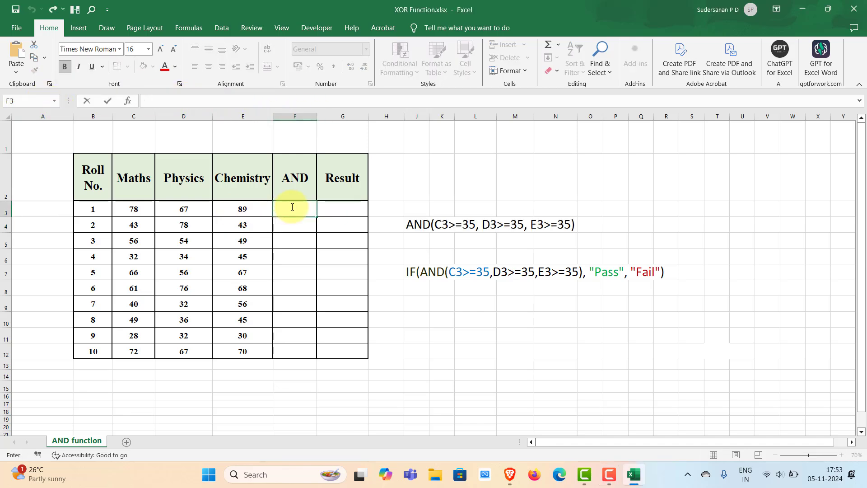
text(=)
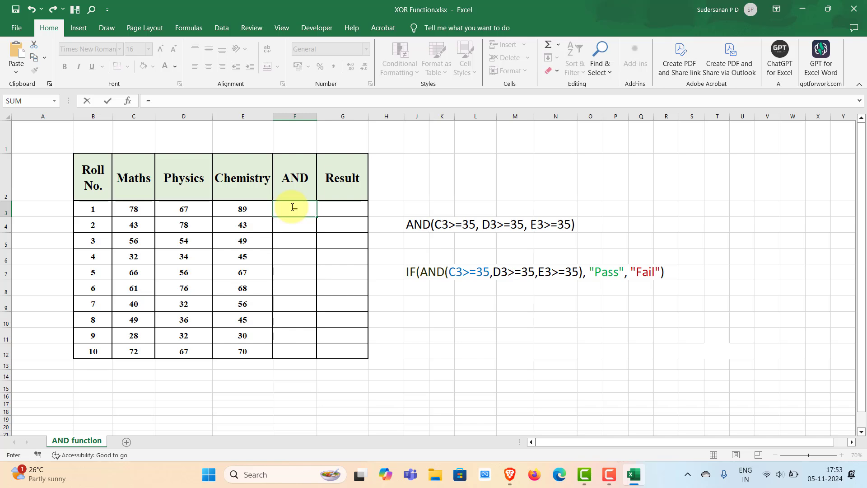
key(ctrl+v)
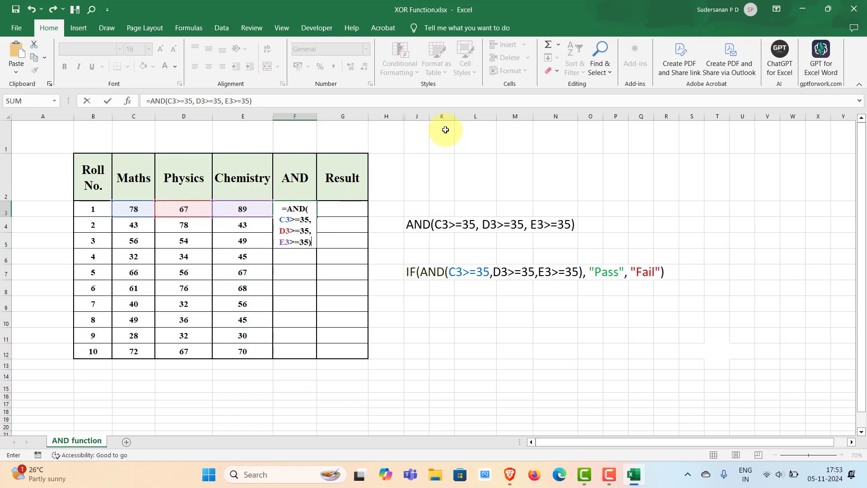
key(Return)
Fill the AND formula from F3 down through F12 and check the formulas for roll numbers 4, 7 and 9.
click(297, 213)
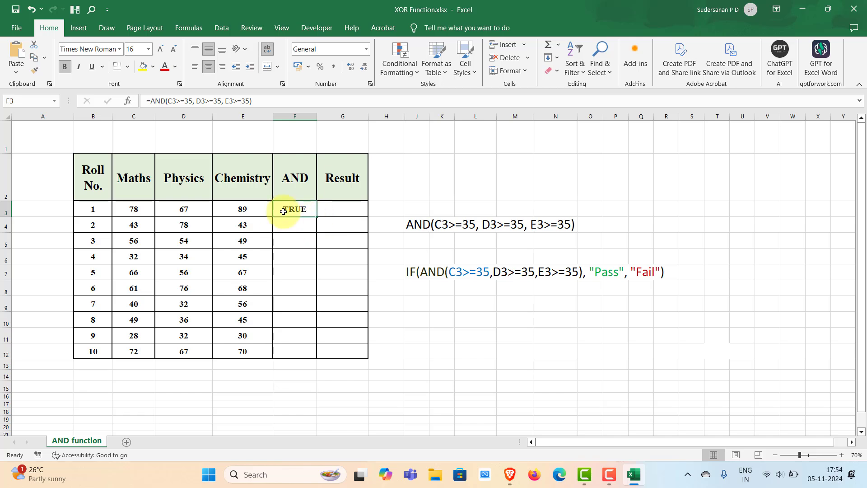
double_click(315, 216)
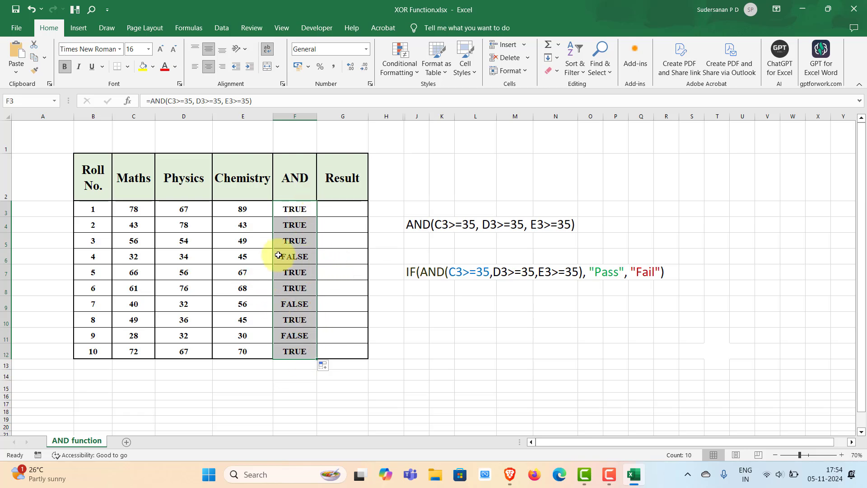
click(299, 258)
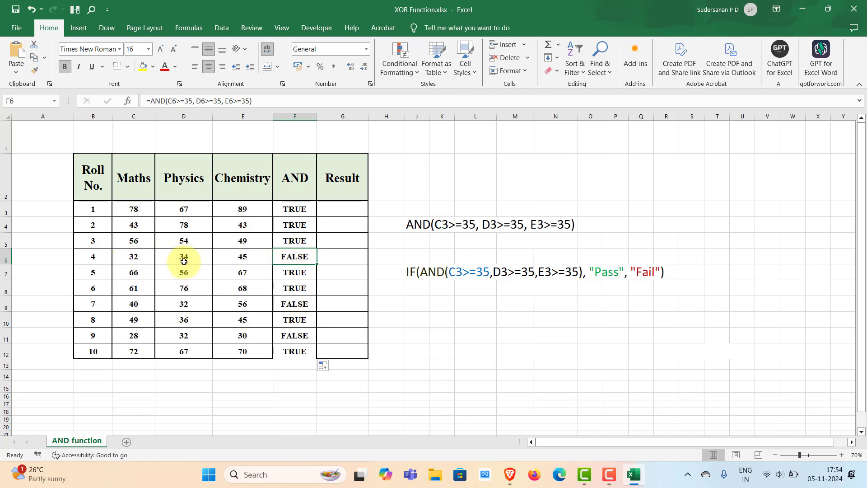
click(294, 304)
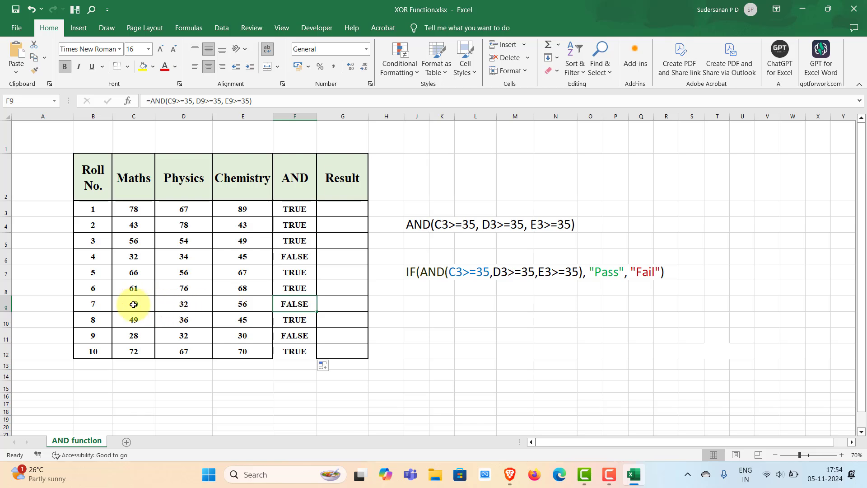
click(295, 336)
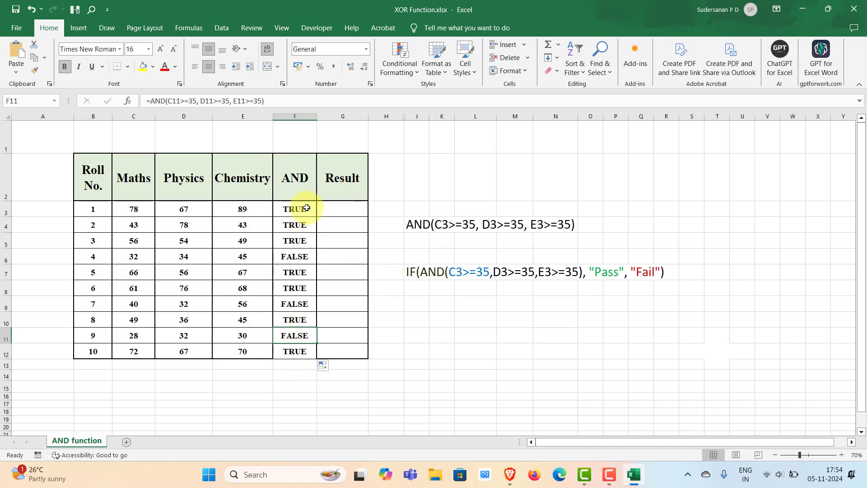
click(391, 194)
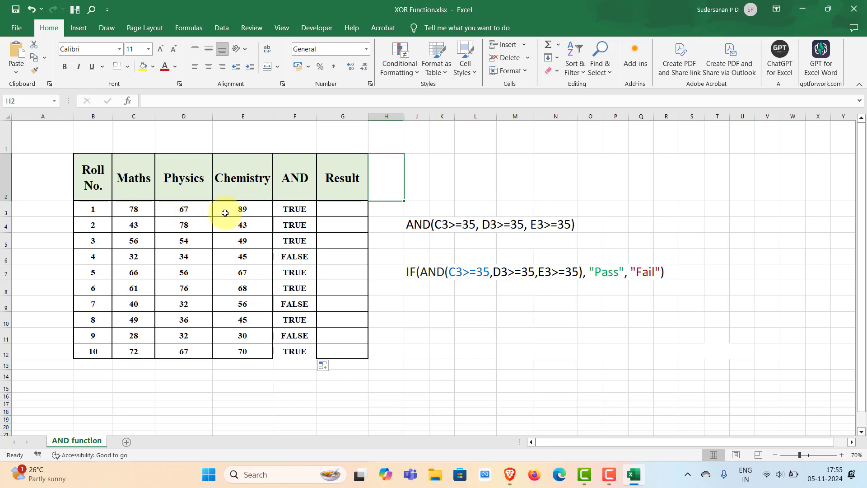
click(434, 194)
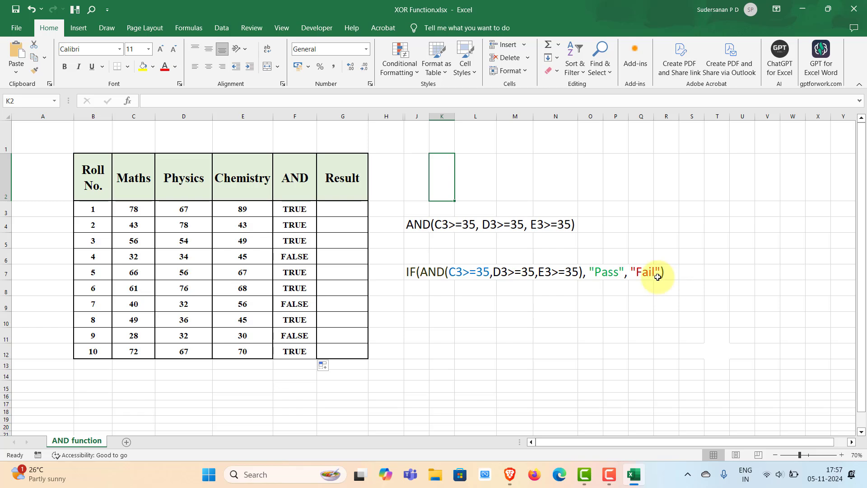
Copy the sample IF formula text from J7 into G3 as =IF(AND(C3>=35,D3>=35,E3>=35), "Pass", "Fail").
click(407, 271)
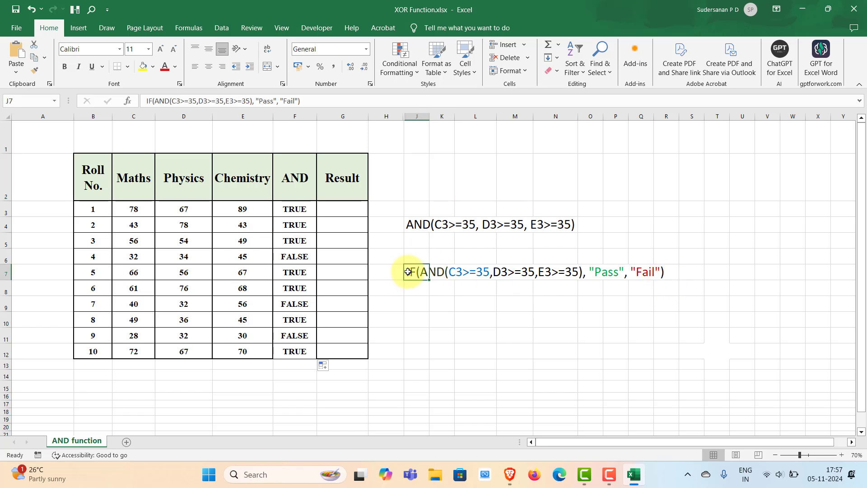
drag(315, 101, 131, 101)
key(ctrl+c)
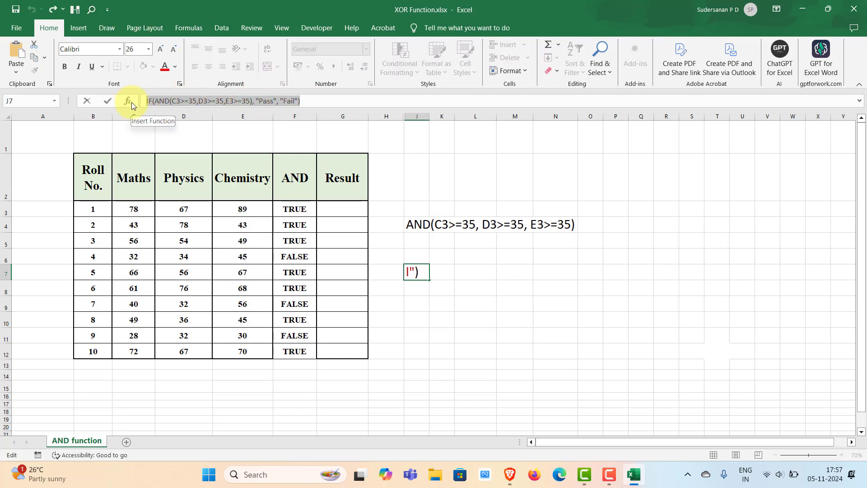
key(Escape)
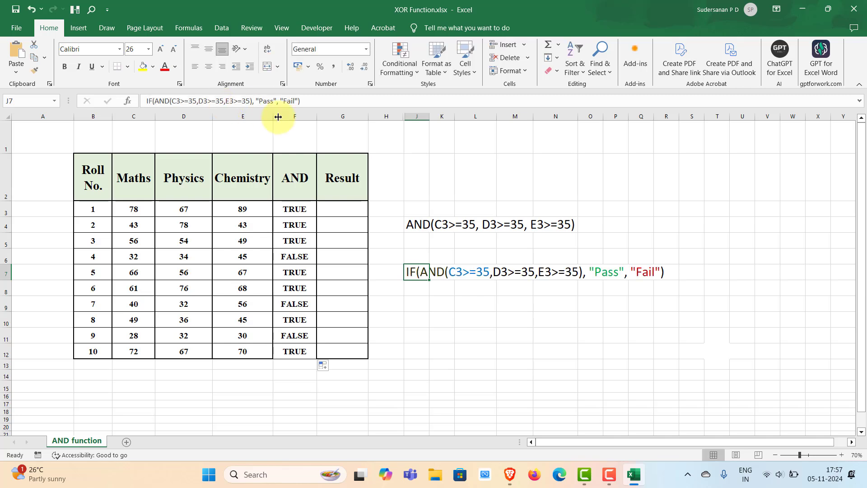
click(336, 211)
text(=)
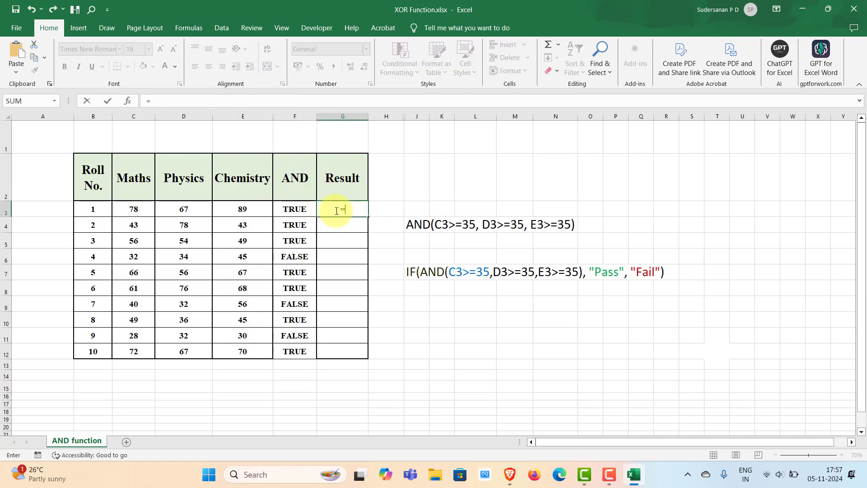
key(ctrl+v)
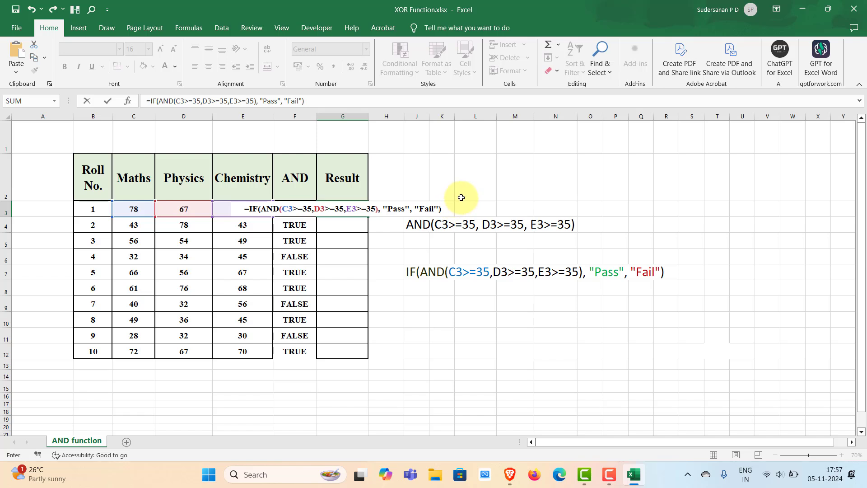
key(Return)
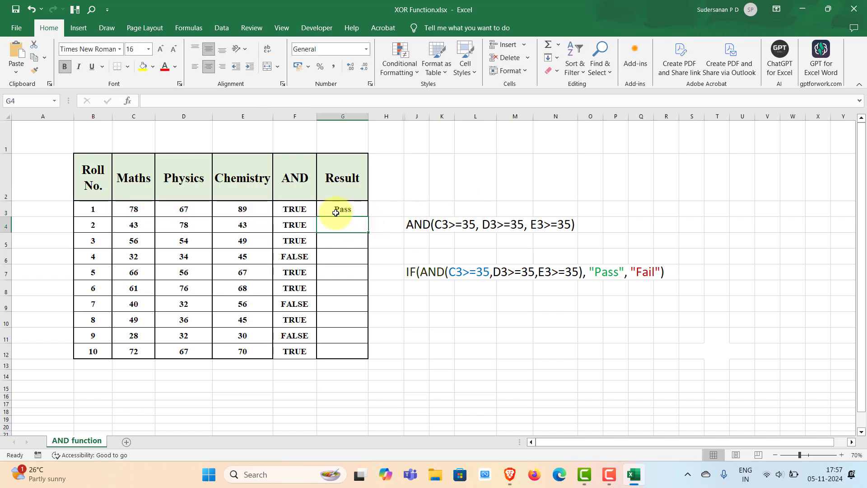
Fill the Result formula from G3 down through G12 and check the formulas for roll numbers 4 and 7.
click(360, 208)
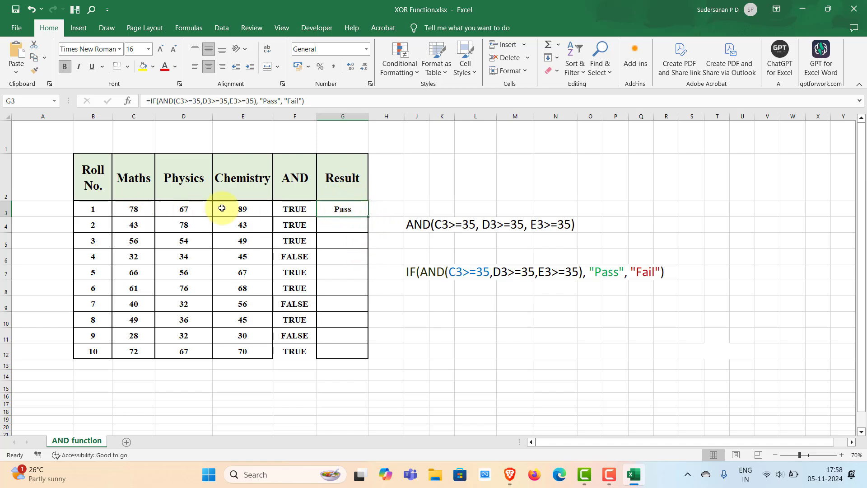
double_click(369, 217)
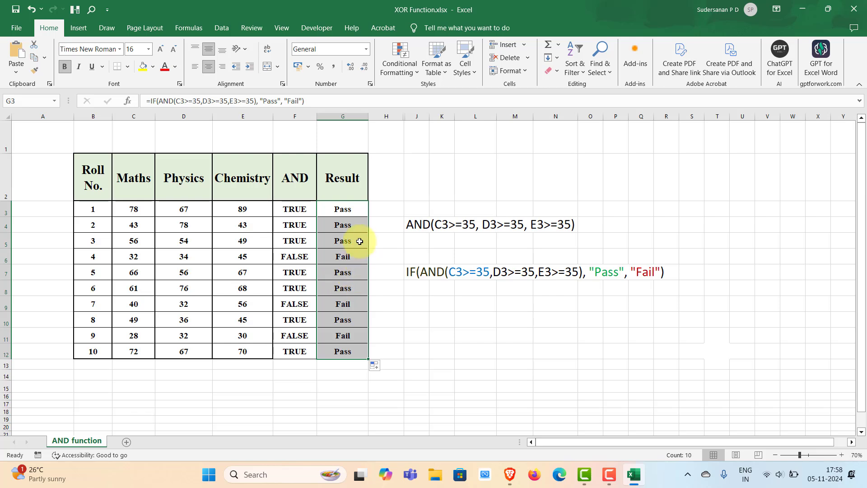
click(342, 256)
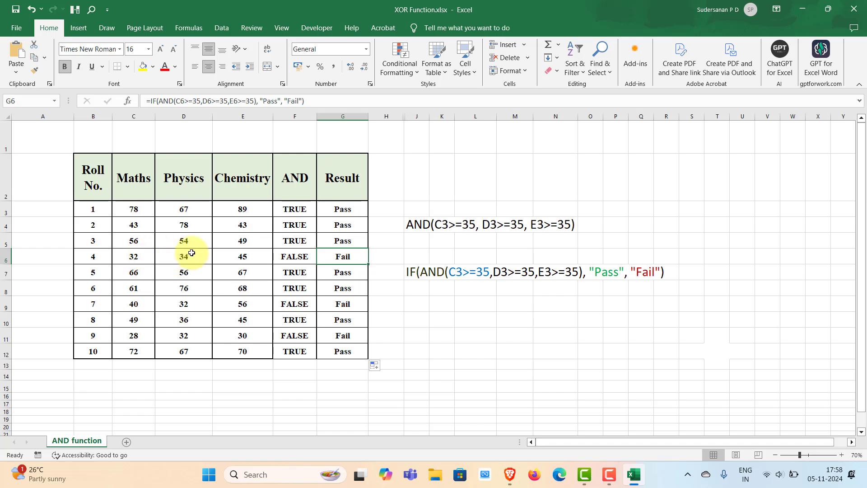
click(347, 306)
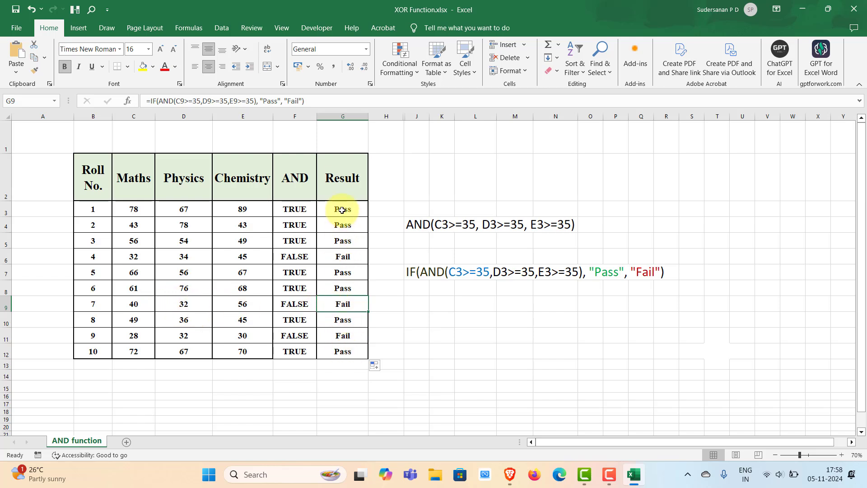
Add a conditional formatting rule to G3:G12 giving cells containing "Fail" a Light Red Fill with Dark Red Text.
drag(340, 207, 338, 352)
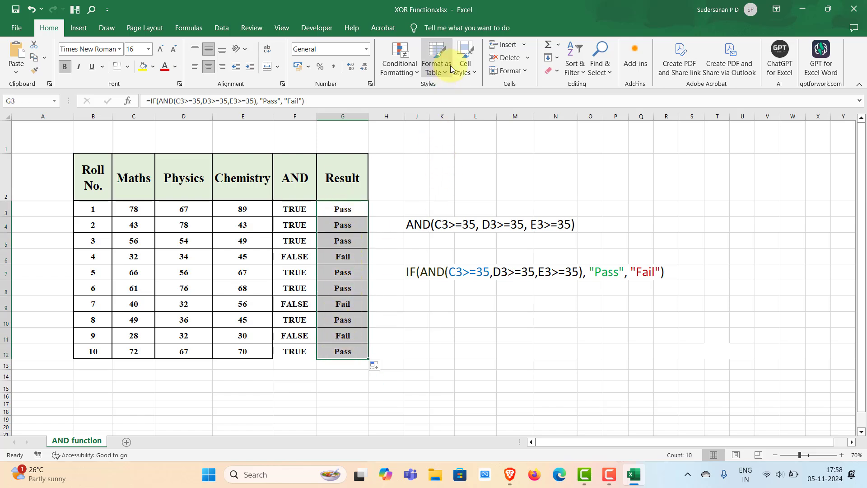
click(418, 69)
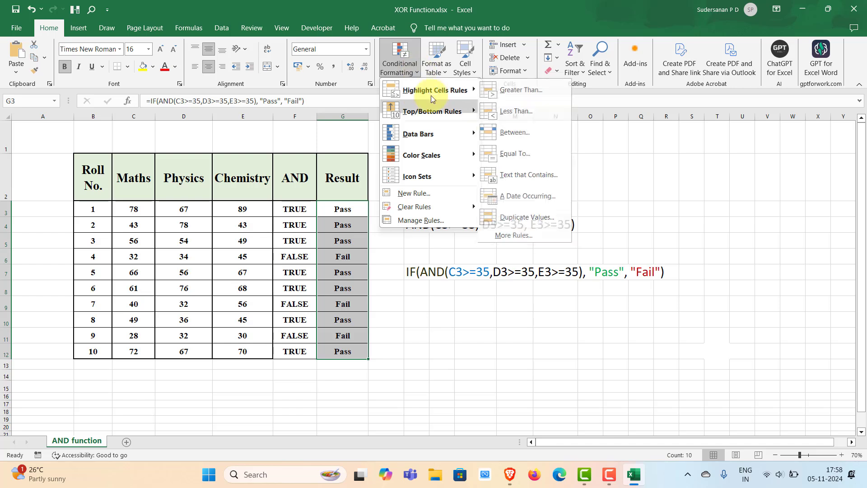
mouse_move(436, 92)
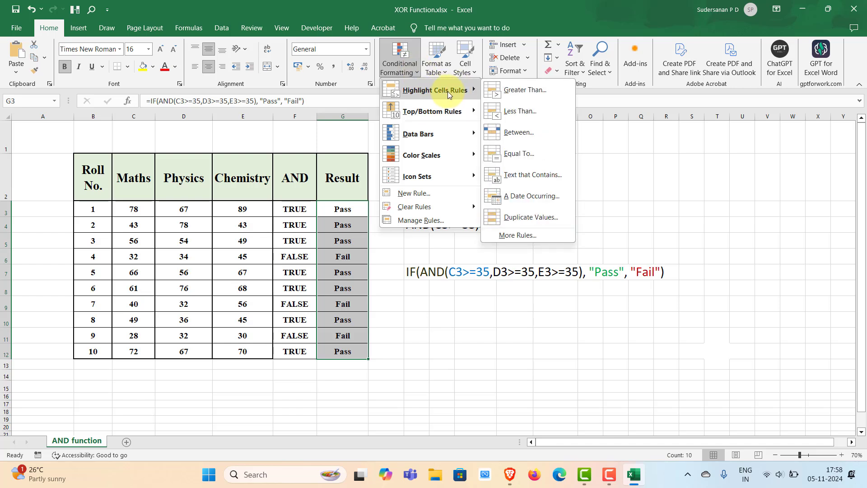
click(532, 175)
text(F)
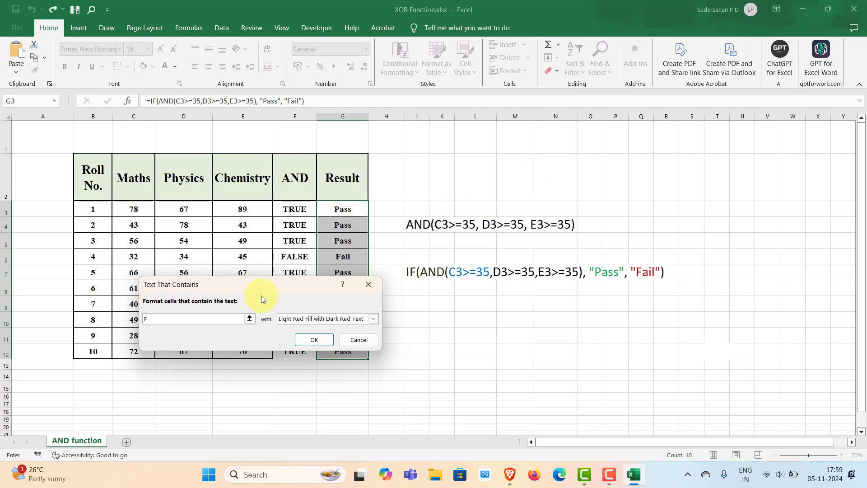
text(ail)
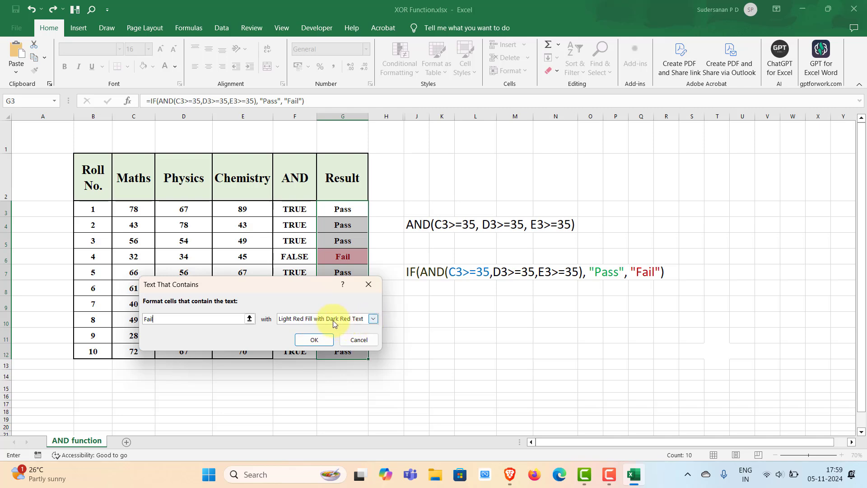
click(314, 341)
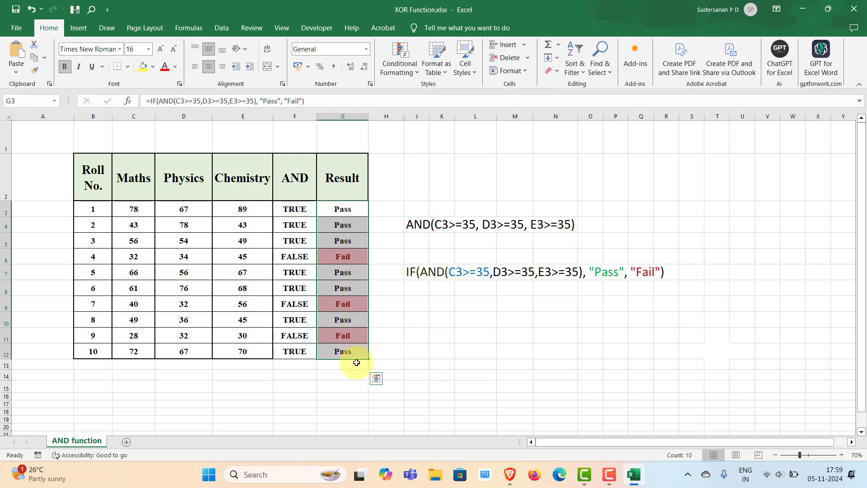
Add a conditional formatting rule to G3:G12 giving cells containing "Pass" a Green Fill with Dark Green Text.
click(415, 73)
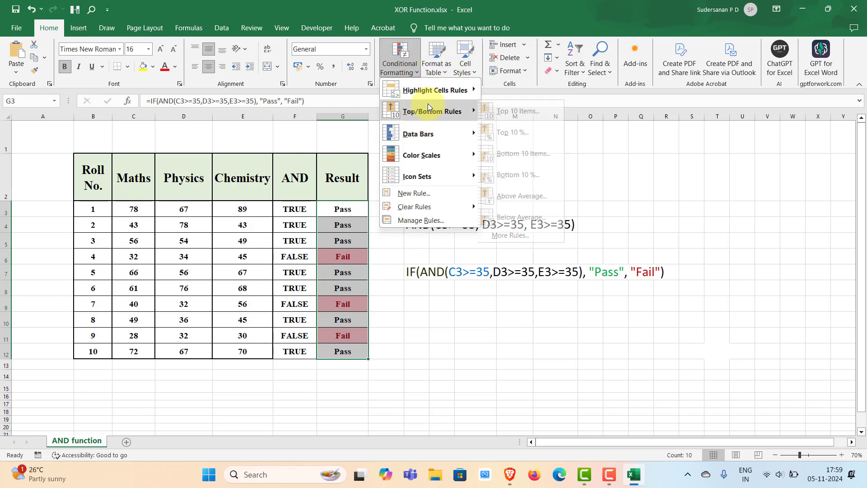
mouse_move(433, 90)
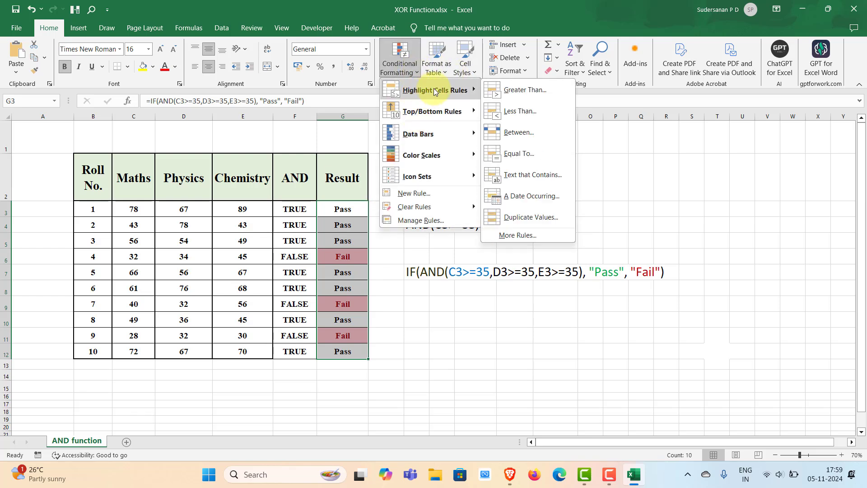
click(520, 176)
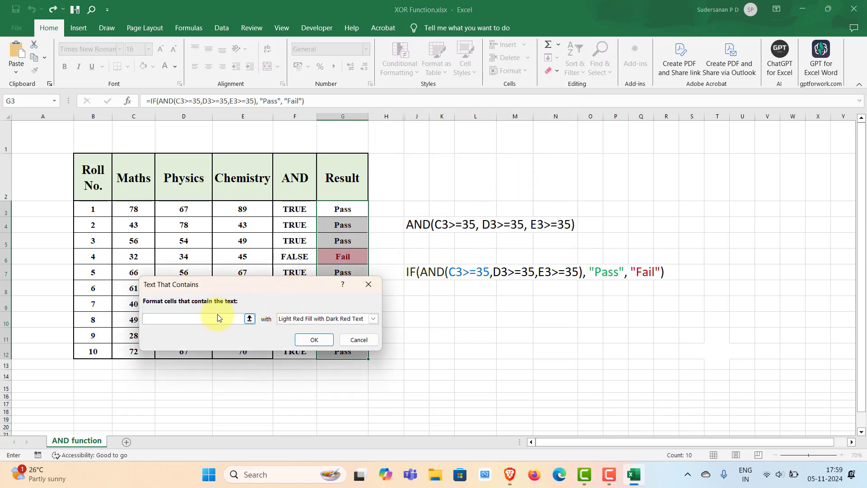
text(Pass)
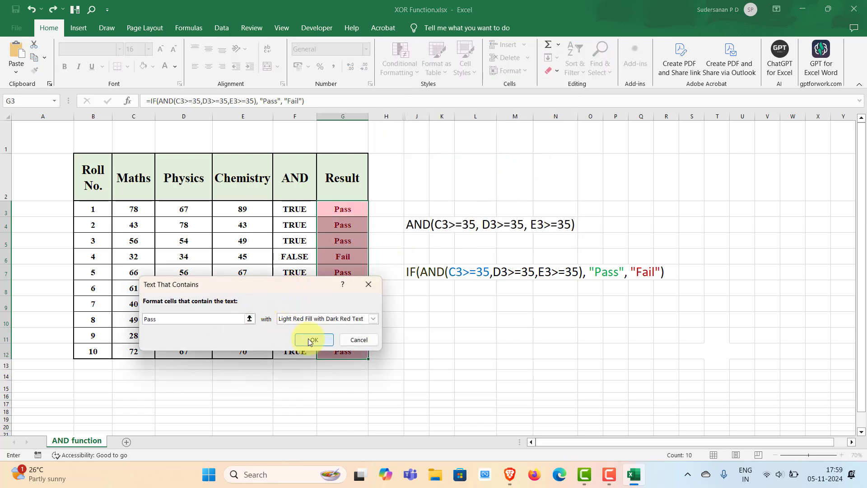
click(363, 319)
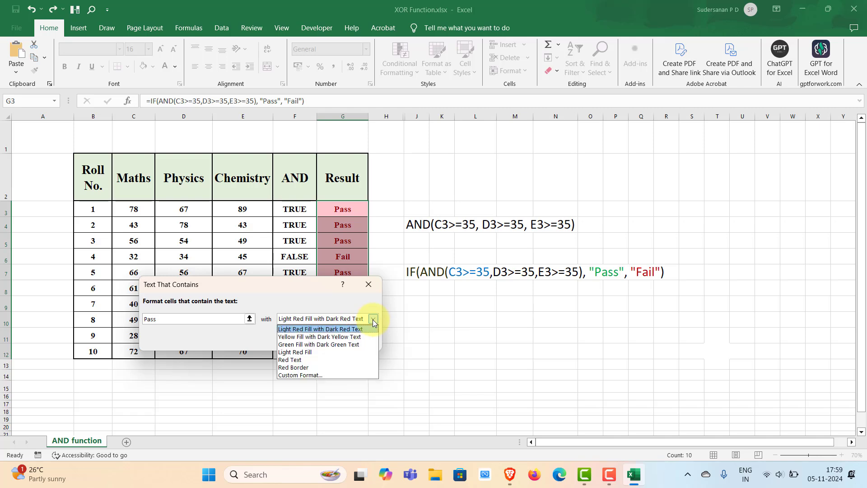
click(336, 346)
click(318, 340)
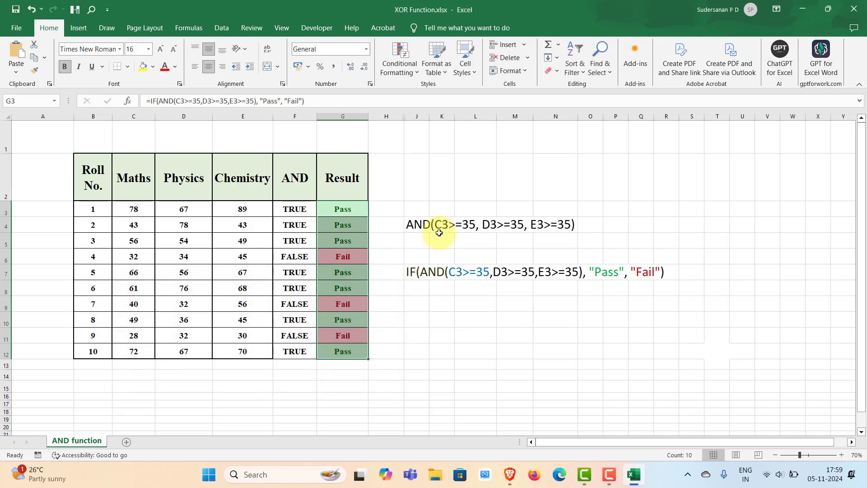
click(475, 138)
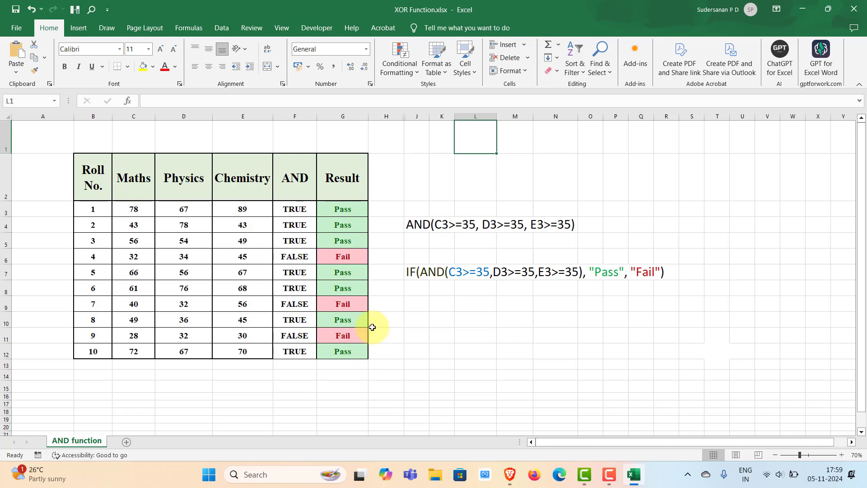